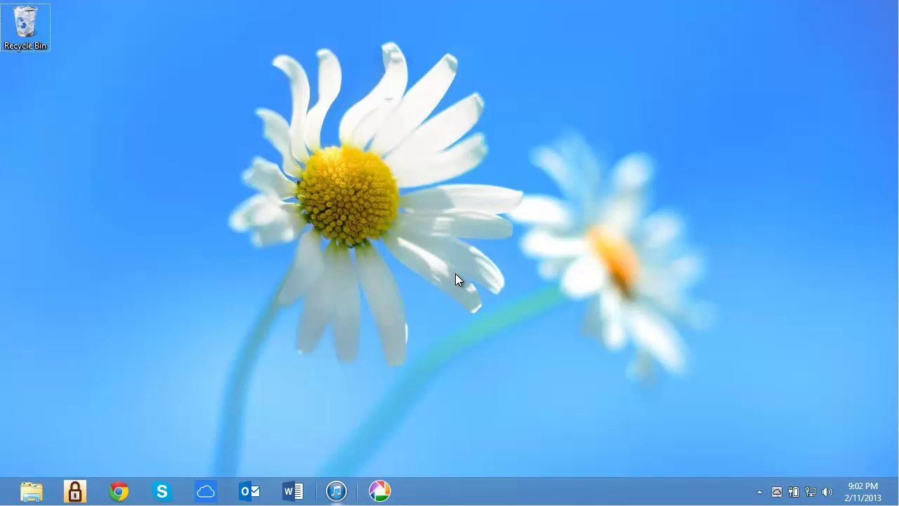
# Step: Add a new folder named 'command' at the root of Windows8_OS (C:)
pyautogui.press('super+e')
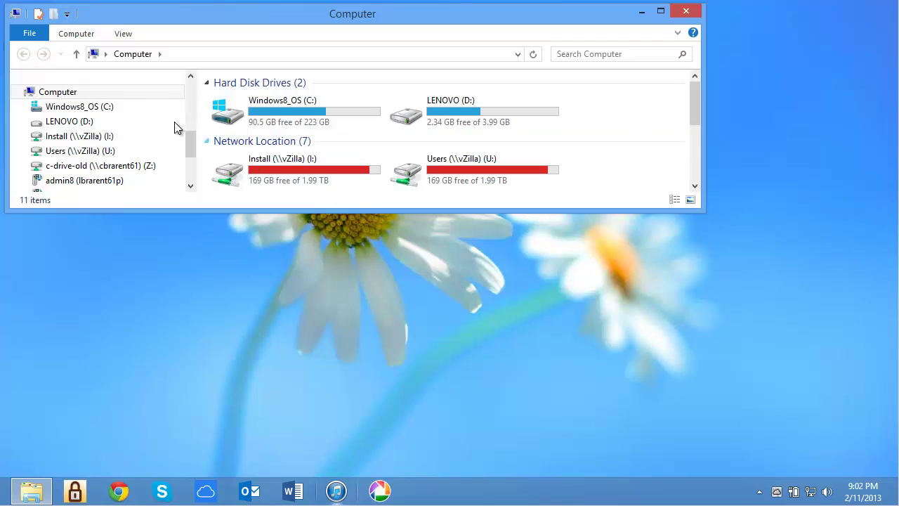
pyautogui.rightClick(125, 106)
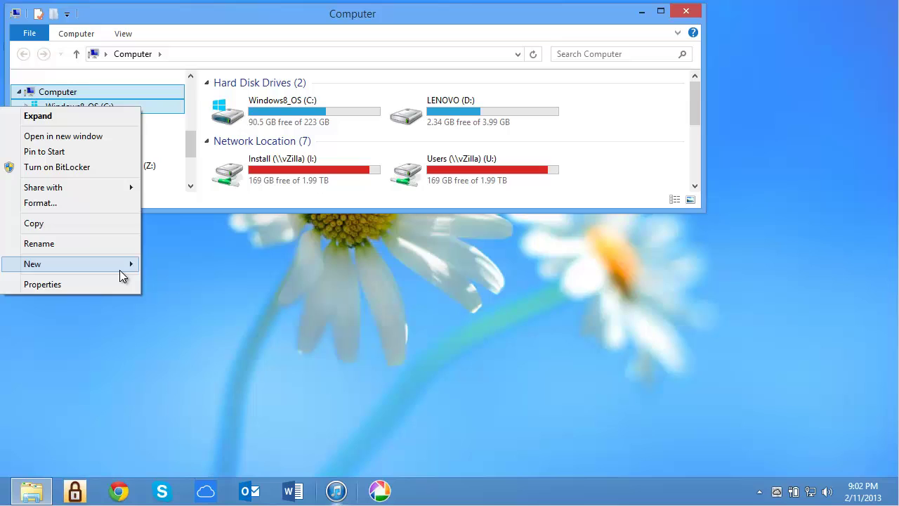
pyautogui.moveTo(119, 276)
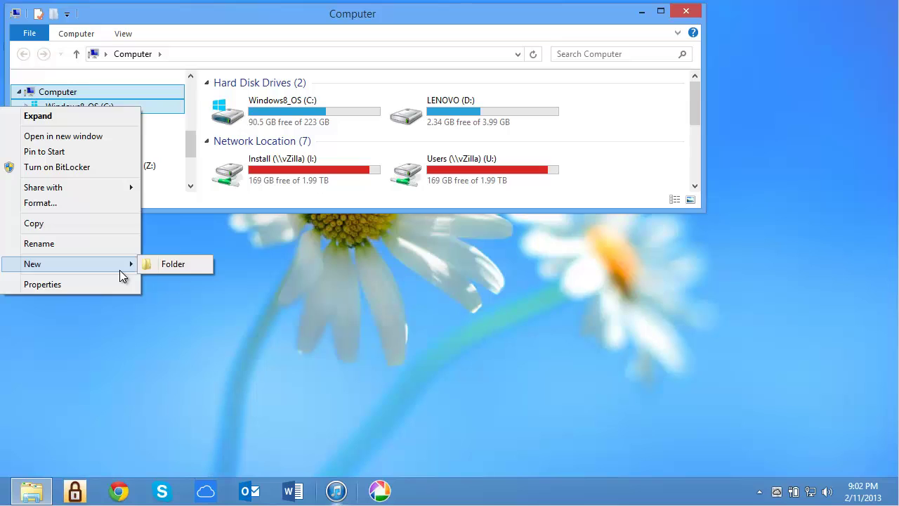
pyautogui.click(187, 264)
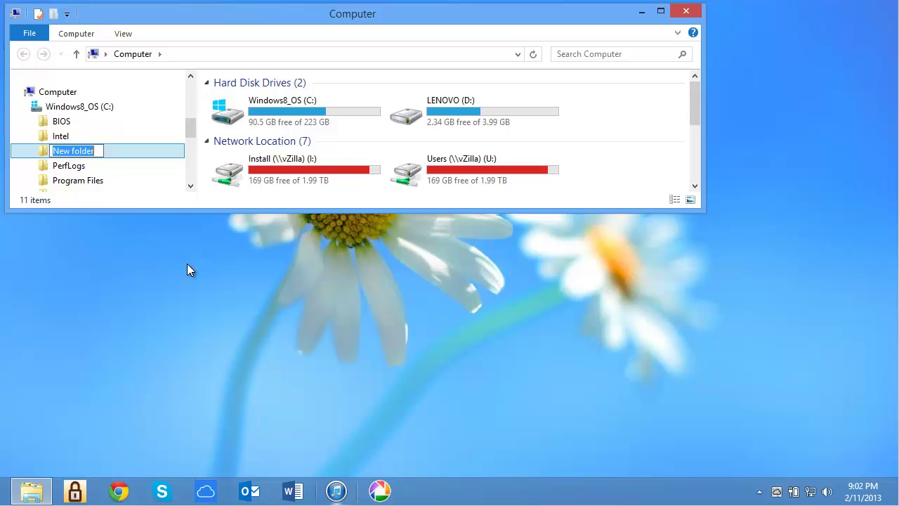
pyautogui.write('command')
pyautogui.press('Return')
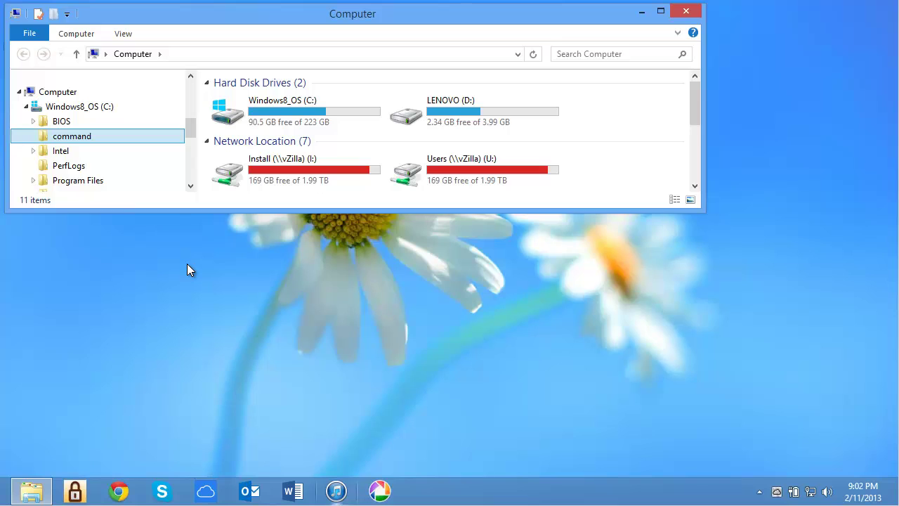
# Step: Inside the command folder, create a new text document
pyautogui.click(139, 141)
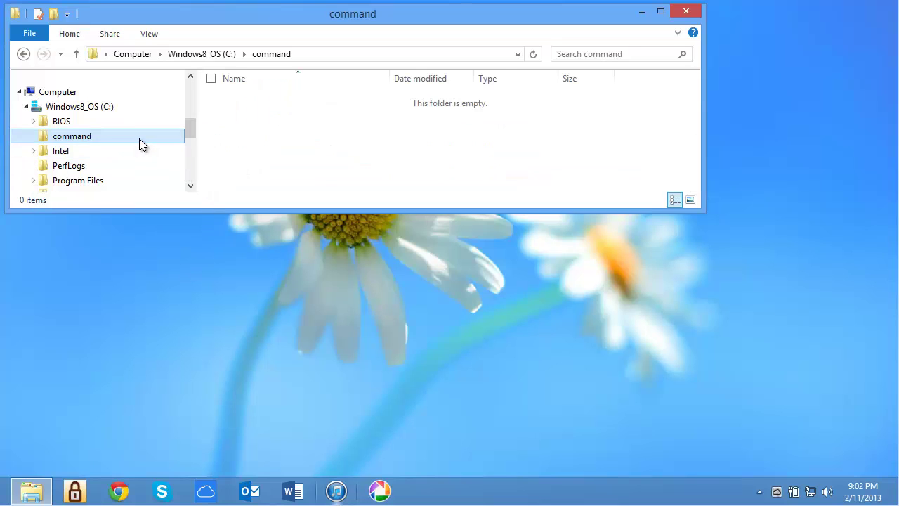
pyautogui.rightClick(303, 140)
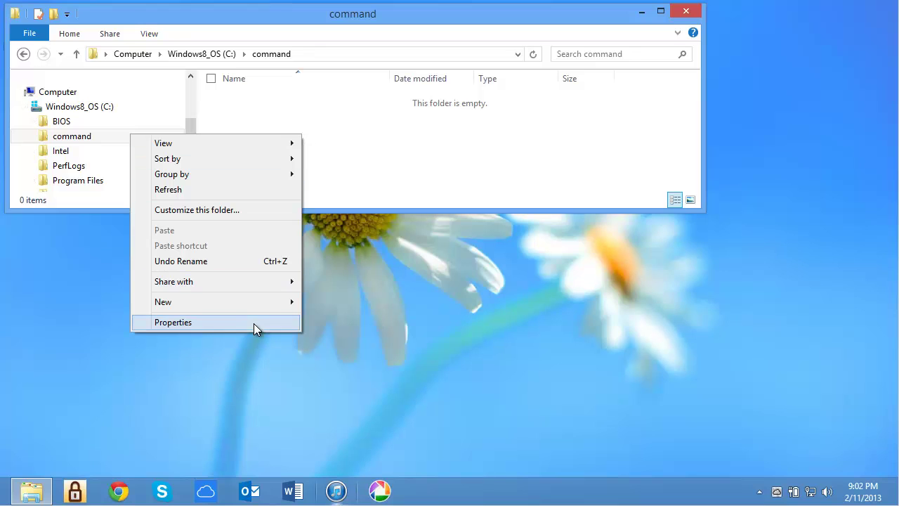
pyautogui.moveTo(281, 305)
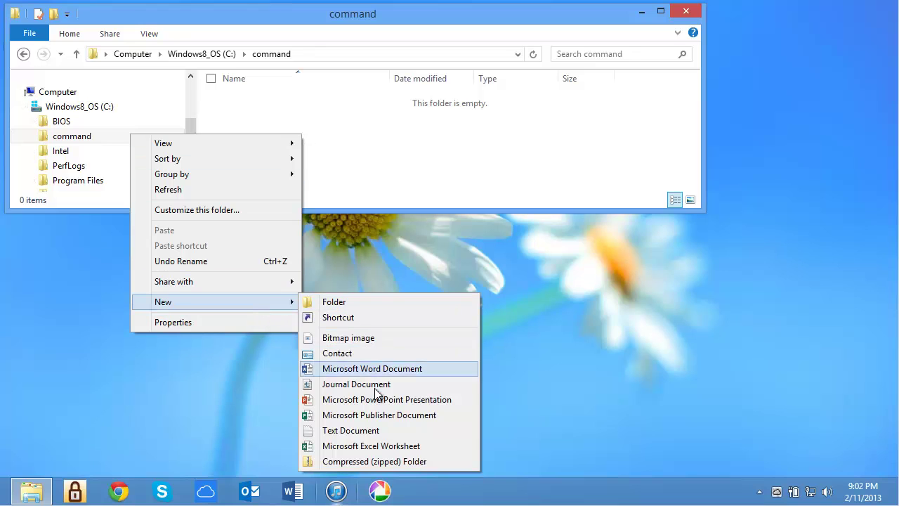
pyautogui.click(377, 430)
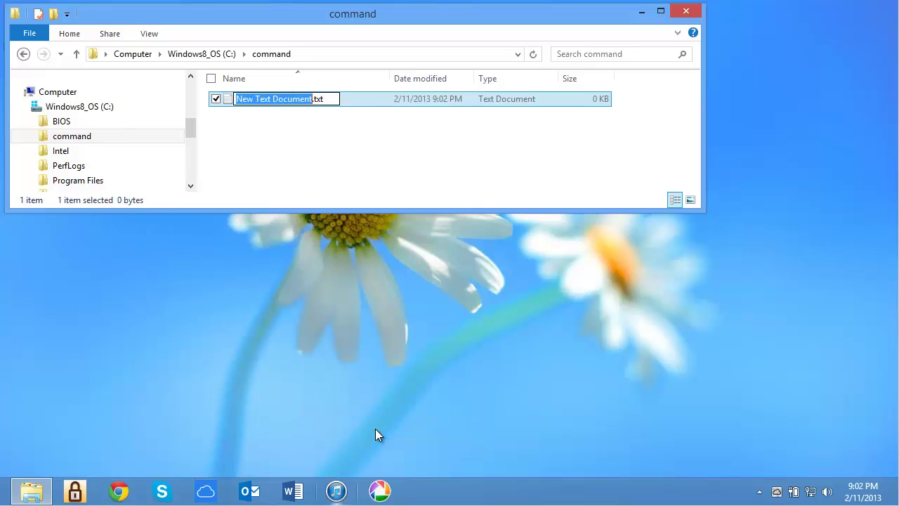
# Step: Rename the text document to StartTaskManager.cmd, accepting the extension change
pyautogui.write('StartTask')
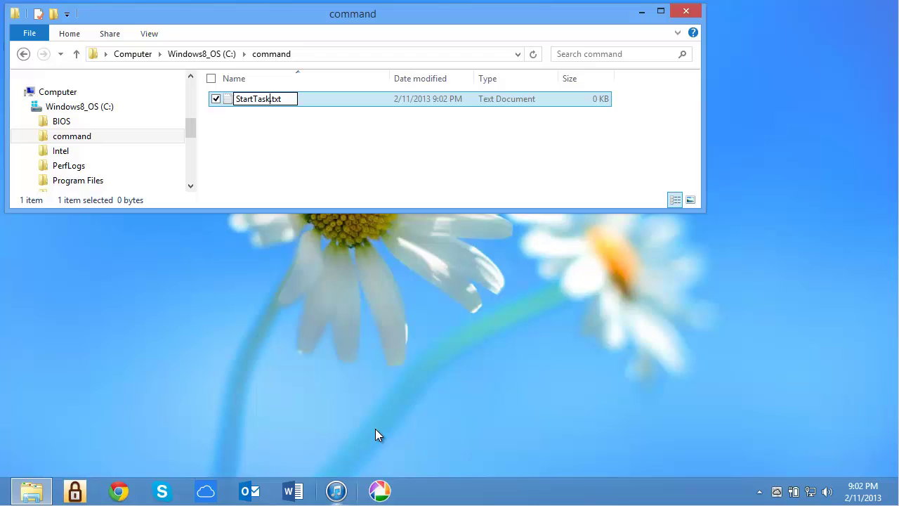
pyautogui.write('Manager.cmd')
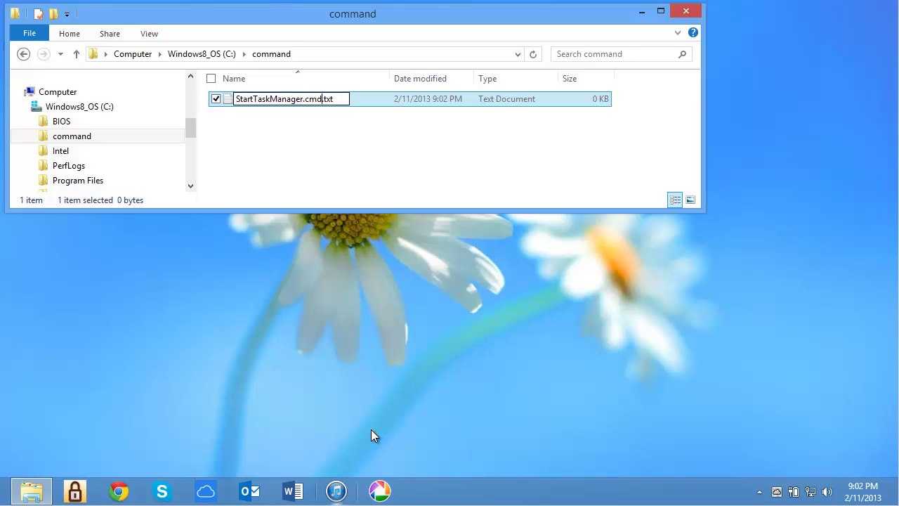
pyautogui.press('Delete')
pyautogui.press('Delete')
pyautogui.press('Delete')
pyautogui.press('Delete')
pyautogui.press('Return')
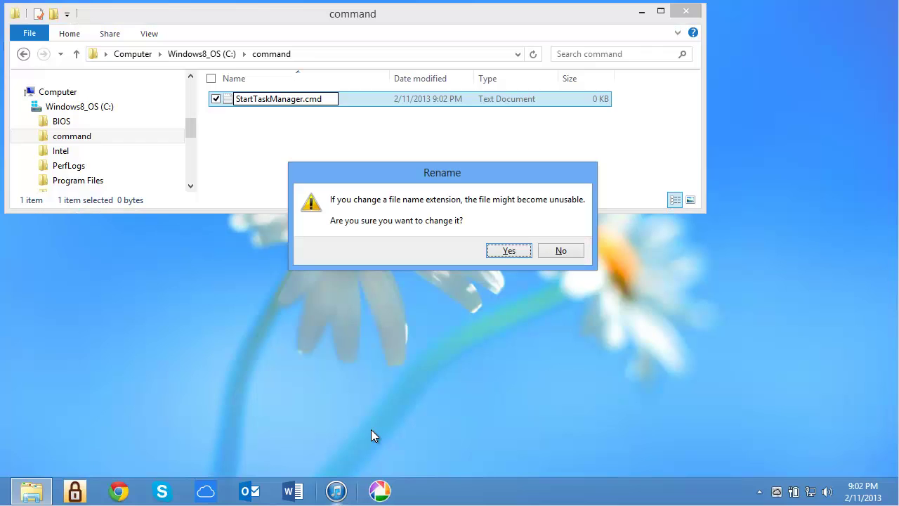
pyautogui.click(519, 256)
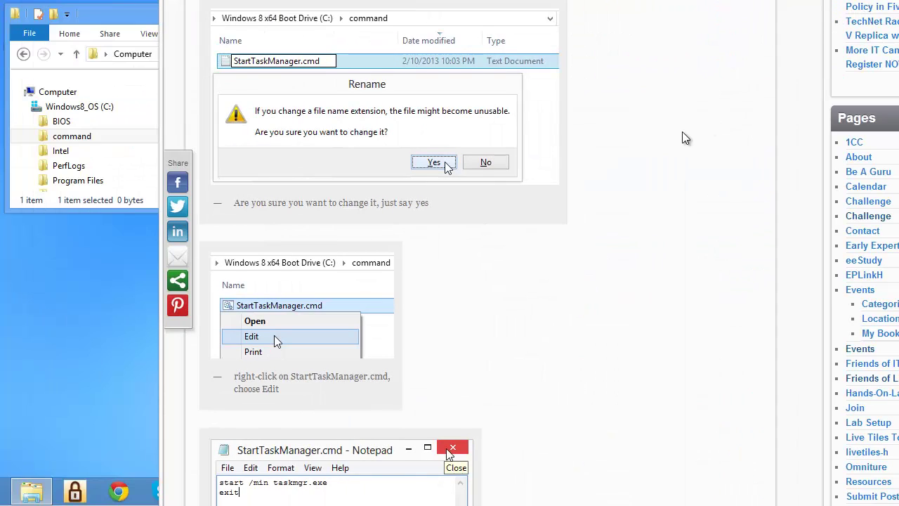
# Step: Copy the tutorial lines 'start /min taskmgr.exe' and 'exit'
pyautogui.scroll(-3, 685, 138)
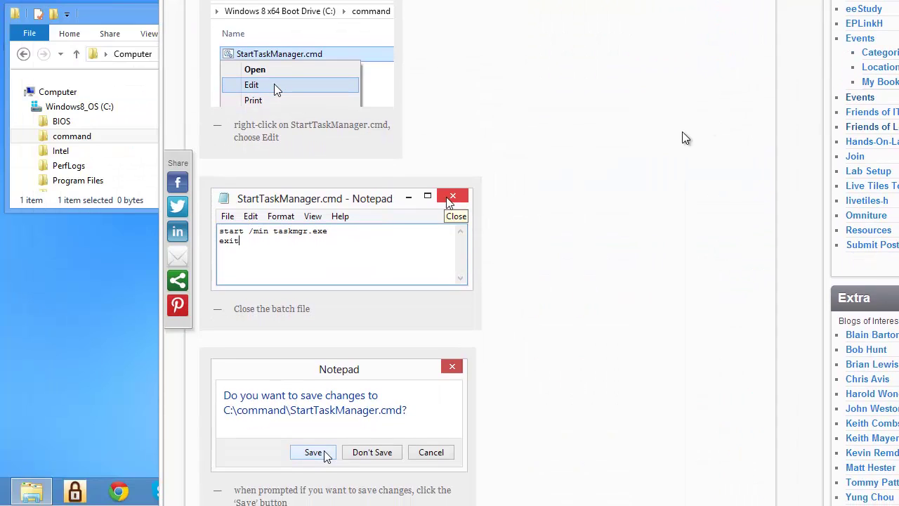
pyautogui.scroll(1, 674, 137)
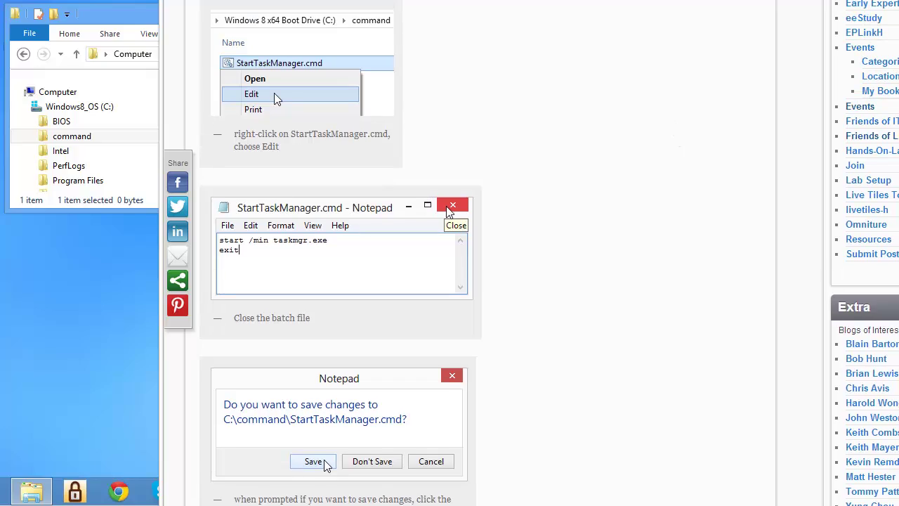
pyautogui.scroll(15, 475, 253)
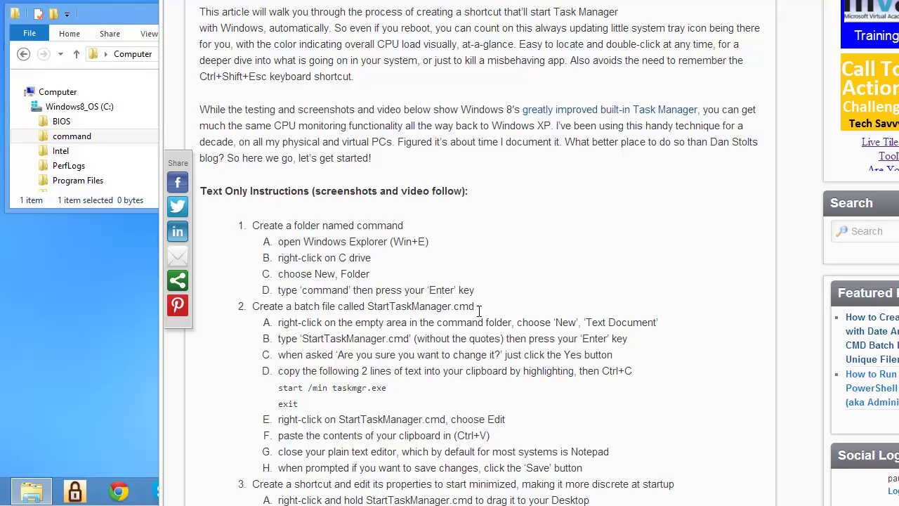
pyautogui.moveTo(301, 402); pyautogui.dragTo(279, 387)
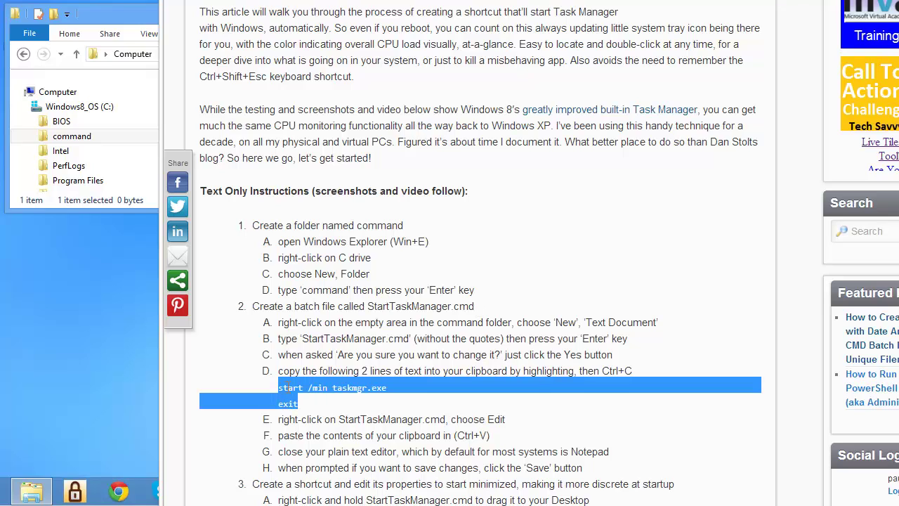
pyautogui.rightClick(286, 387)
pyautogui.click(319, 397)
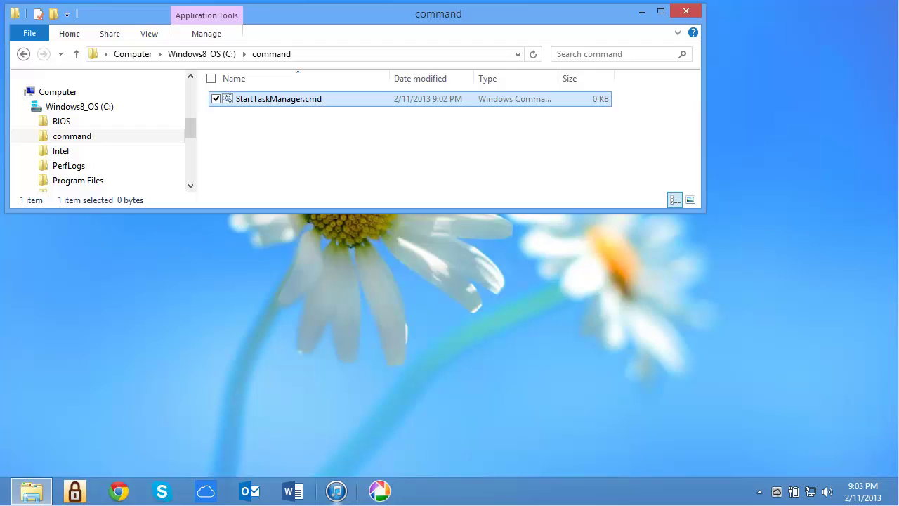
# Step: Paste 'start /min taskmgr.exe' and 'exit' into StartTaskManager.cmd in Notepad and save on closing
pyautogui.rightClick(356, 101)
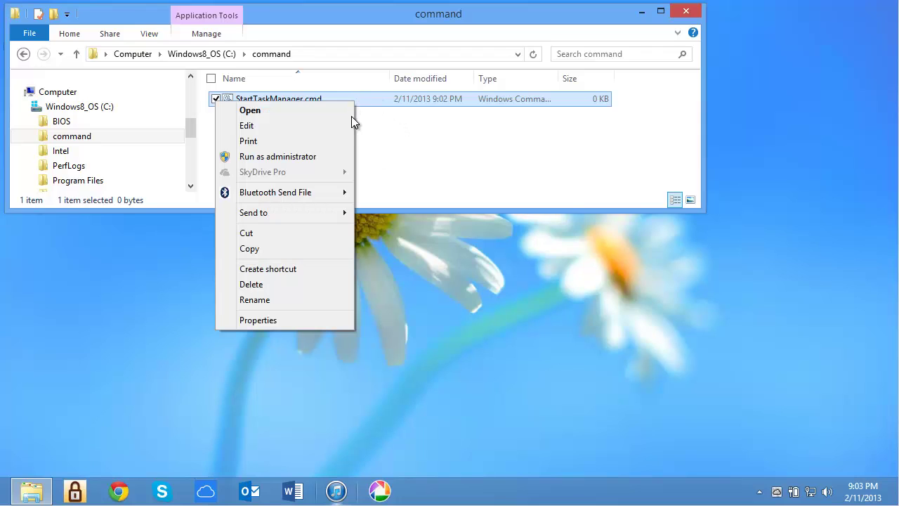
pyautogui.click(345, 124)
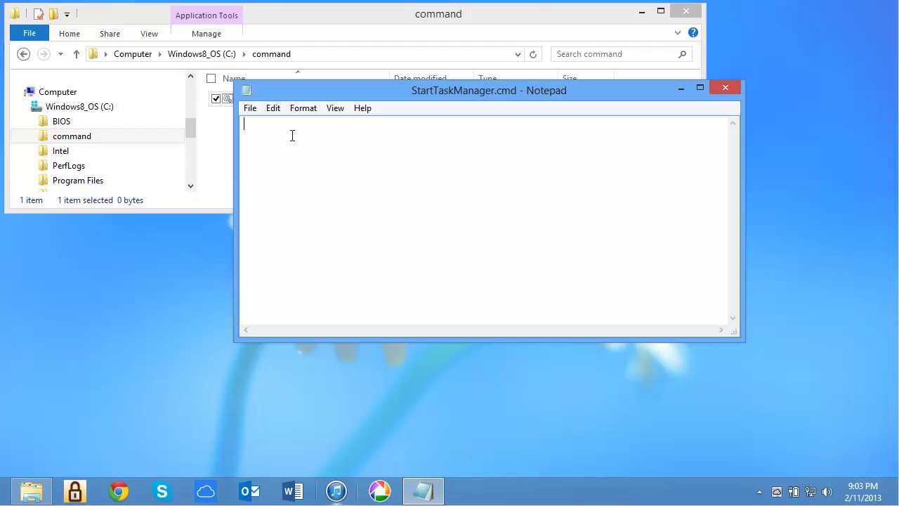
pyautogui.hotkey('ctrl', 'v')
pyautogui.click(726, 89)
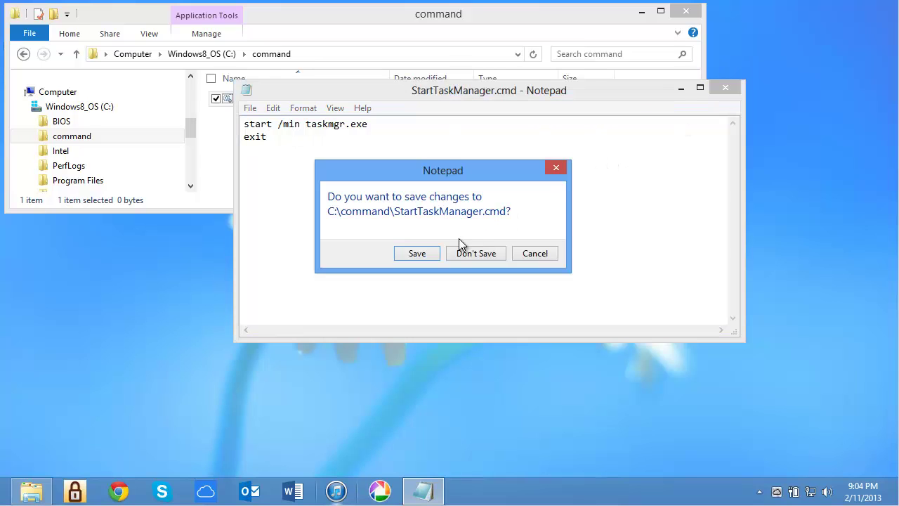
pyautogui.click(418, 254)
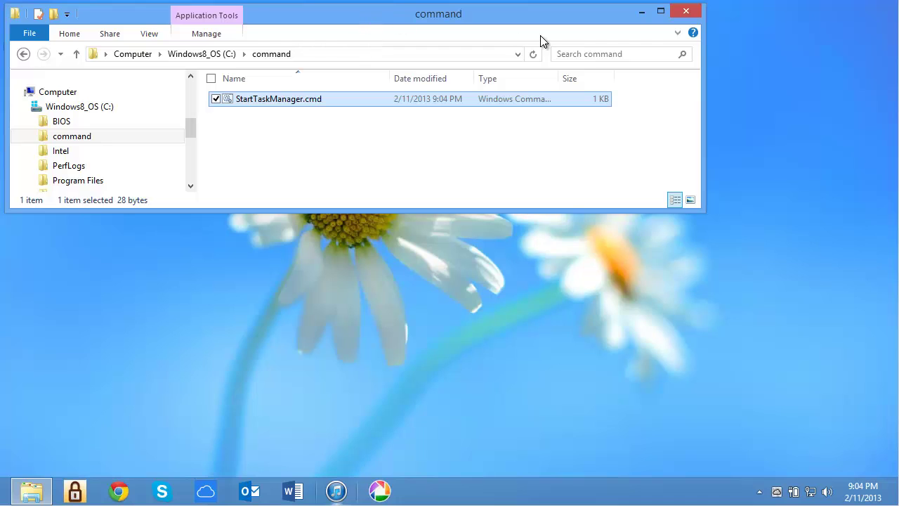
# Step: Right-drag StartTaskManager.cmd onto the desktop to create 'StartTaskManager.cmd - Shortcut'
pyautogui.moveTo(544, 20); pyautogui.dragTo(679, 35)
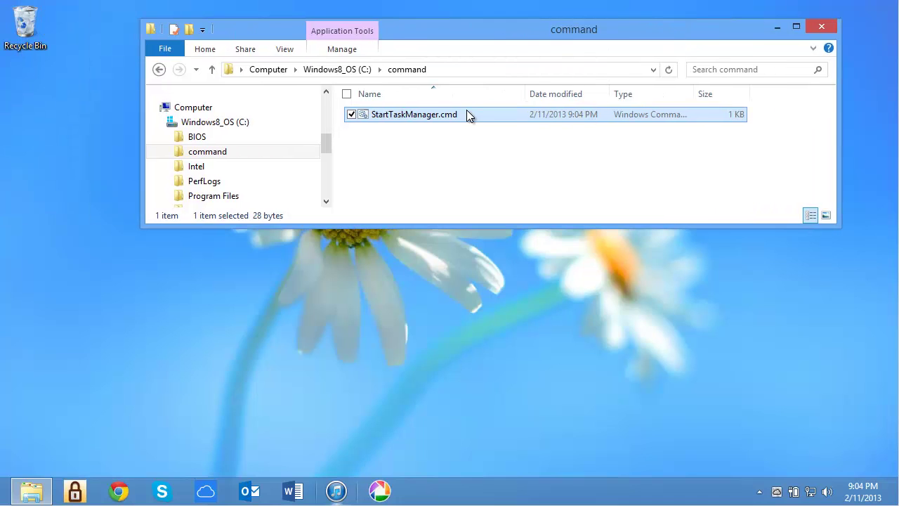
pyautogui.moveTo(470, 116); pyautogui.dragTo(46, 176)
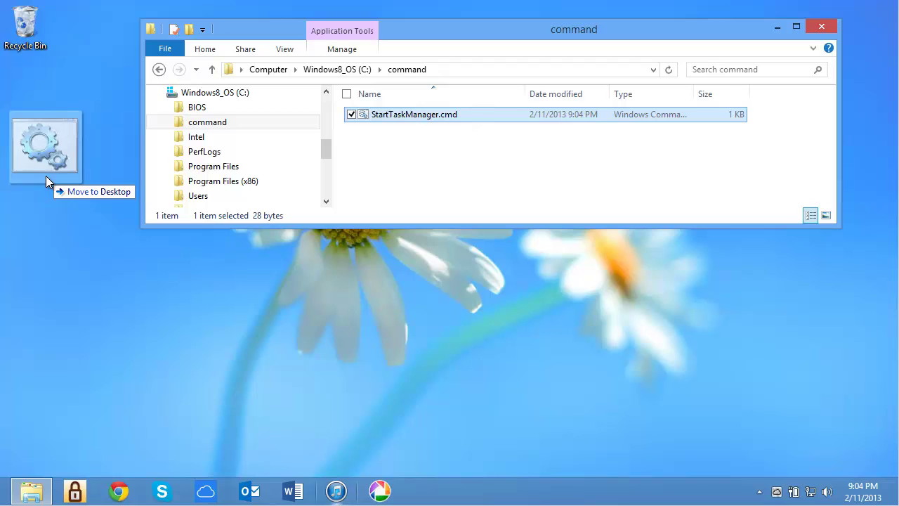
pyautogui.moveTo(46, 176); pyautogui.dragTo(46, 176)
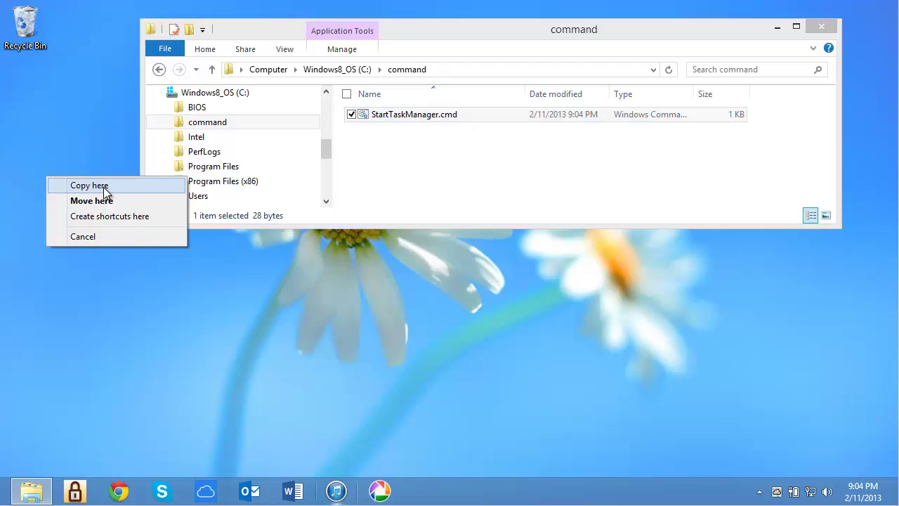
pyautogui.click(152, 216)
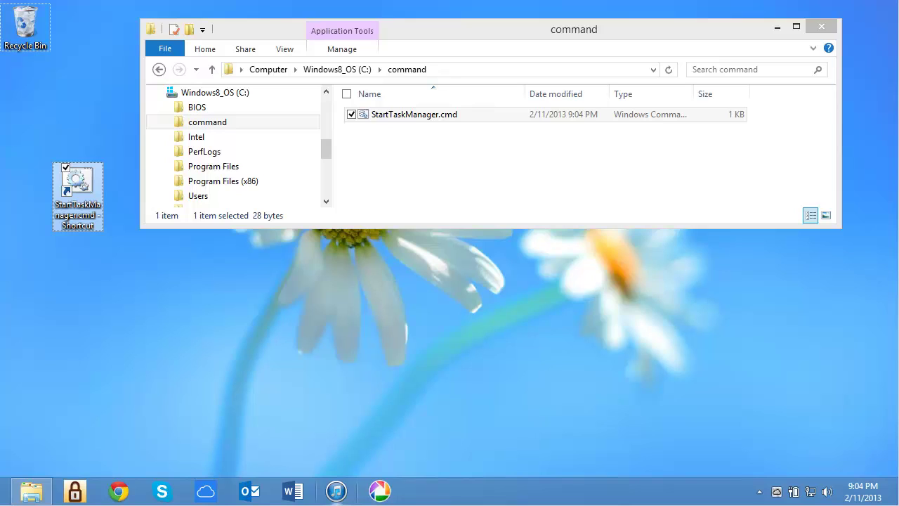
# Step: Set the desktop shortcut's Run option to Minimized in its Properties and confirm with OK
pyautogui.rightClick(80, 225)
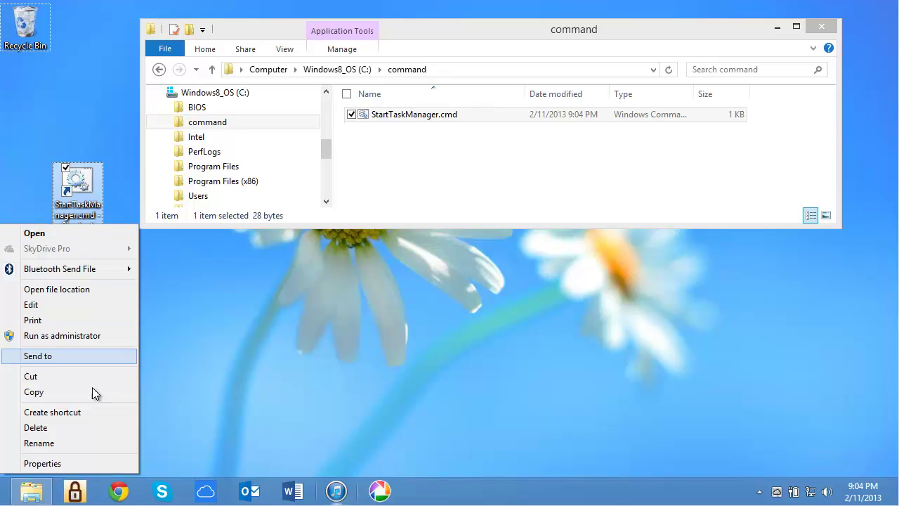
pyautogui.click(96, 463)
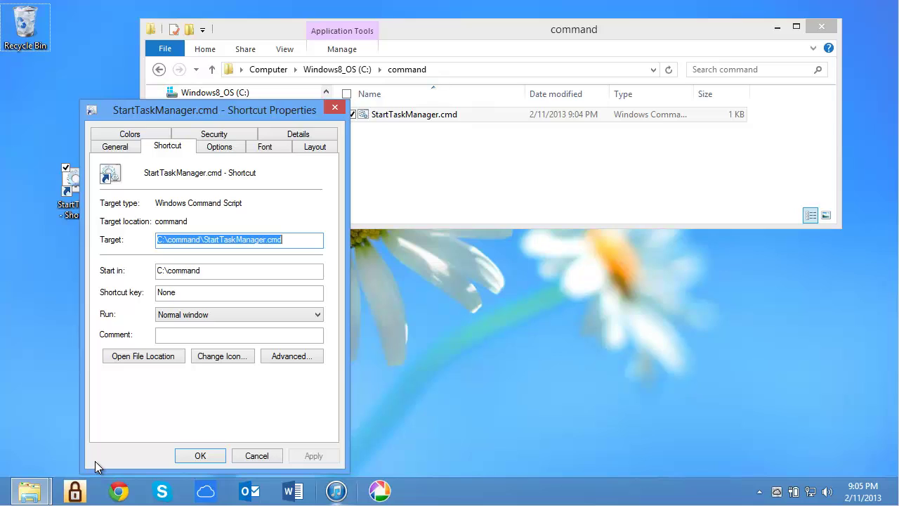
pyautogui.click(318, 314)
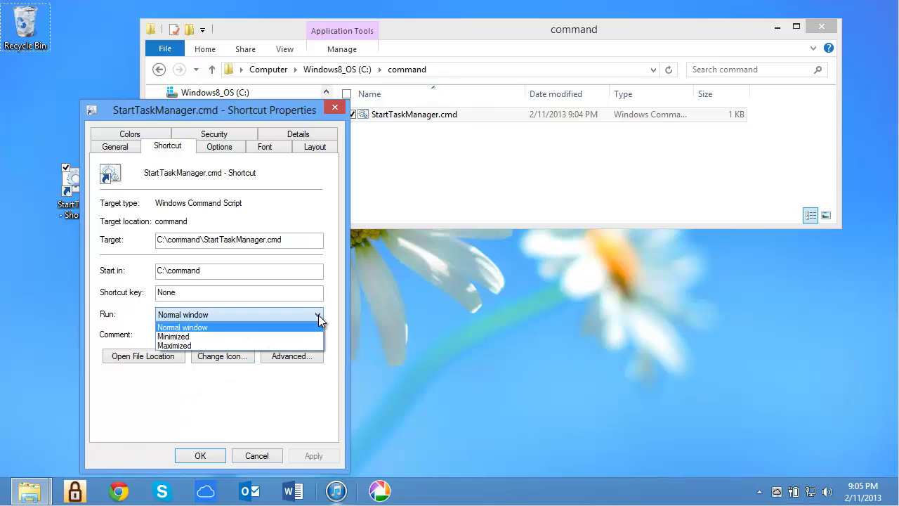
pyautogui.click(235, 337)
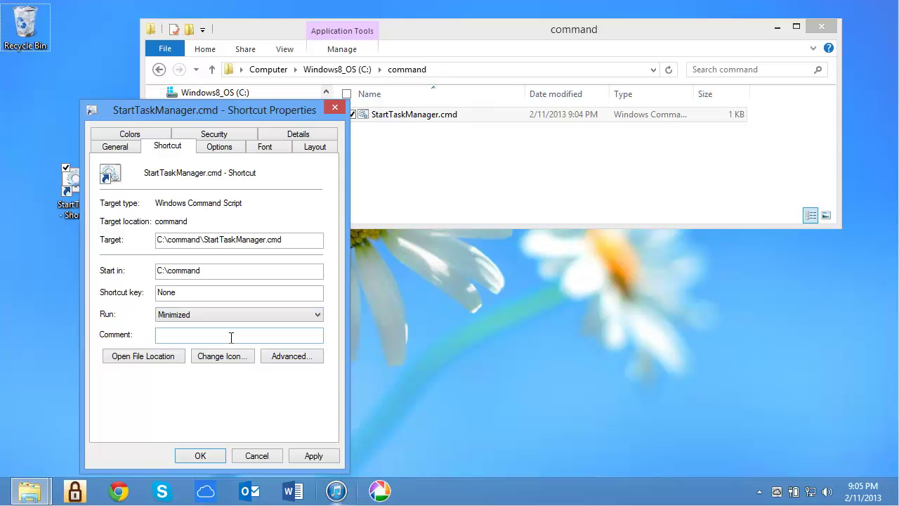
pyautogui.click(204, 457)
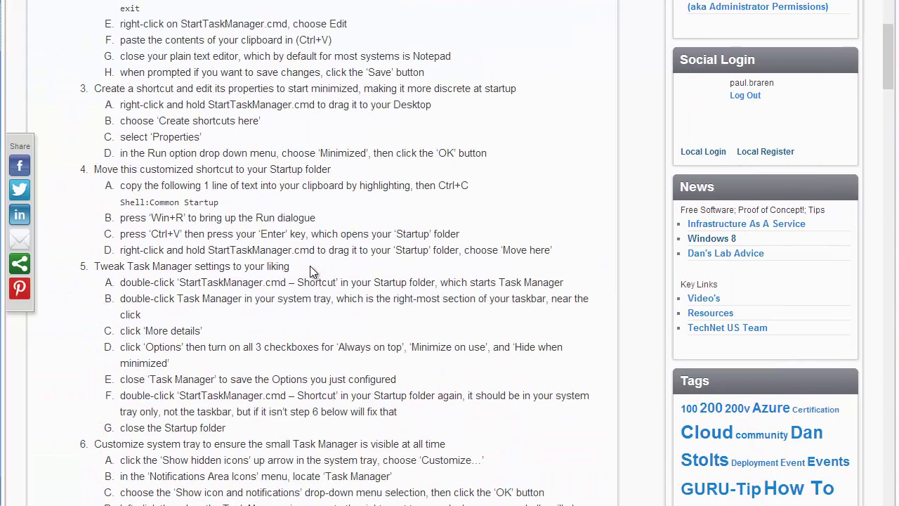
# Step: Highlight the Shell:Common Startup text on the ITProGuru blog page
pyautogui.moveTo(219, 202); pyautogui.dragTo(120, 201)
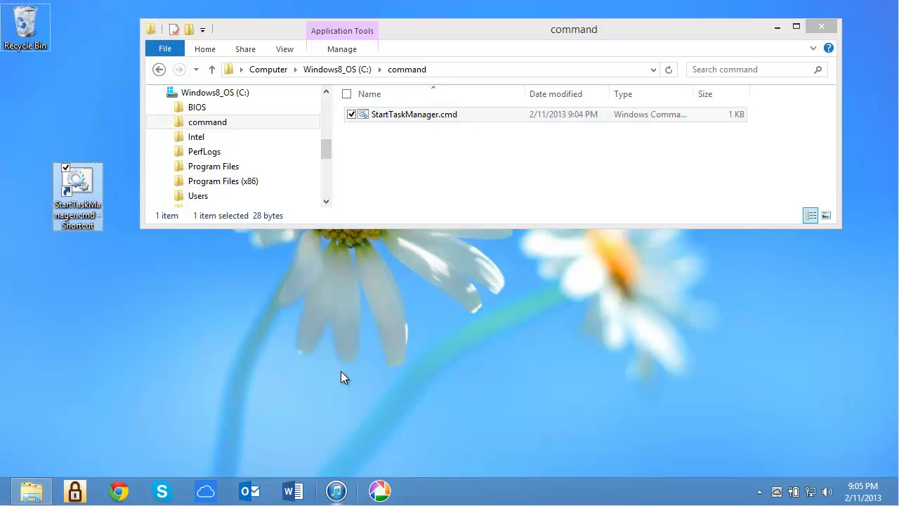
# Step: Run Shell:Common Startup with Win+R to open the ProgramData Startup folder
pyautogui.press('super+r')
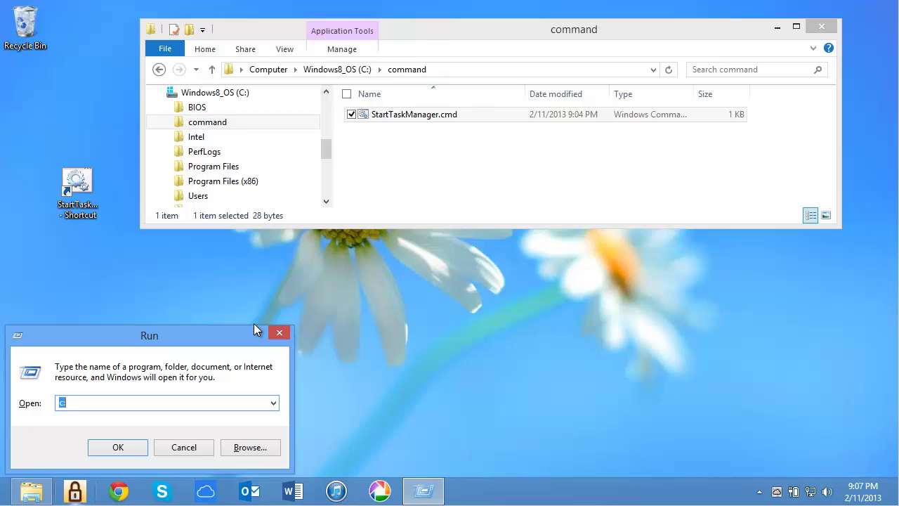
pyautogui.hotkey('ctrl', 'v')
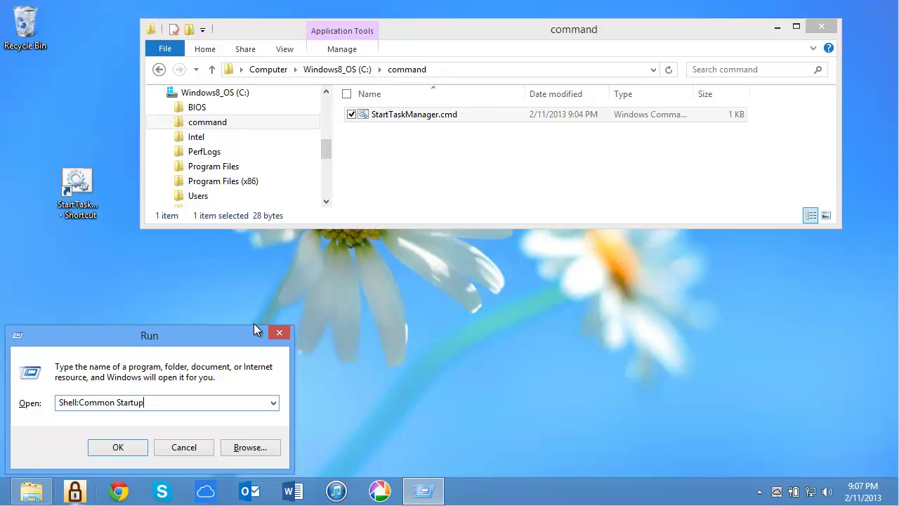
pyautogui.press('Return')
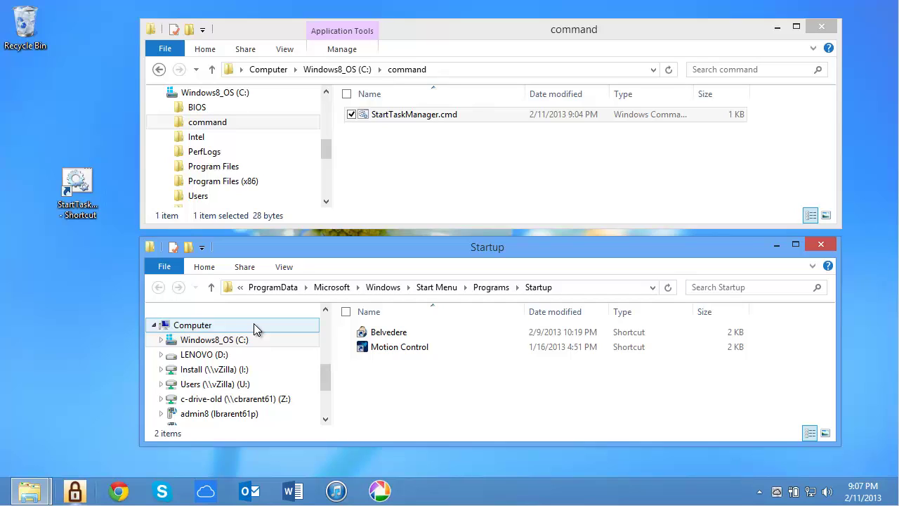
# Step: Move the desktop StartTaskManager shortcut into the Startup folder, approving the administrator prompt
pyautogui.click(94, 202)
pyautogui.moveTo(95, 202); pyautogui.dragTo(466, 395)
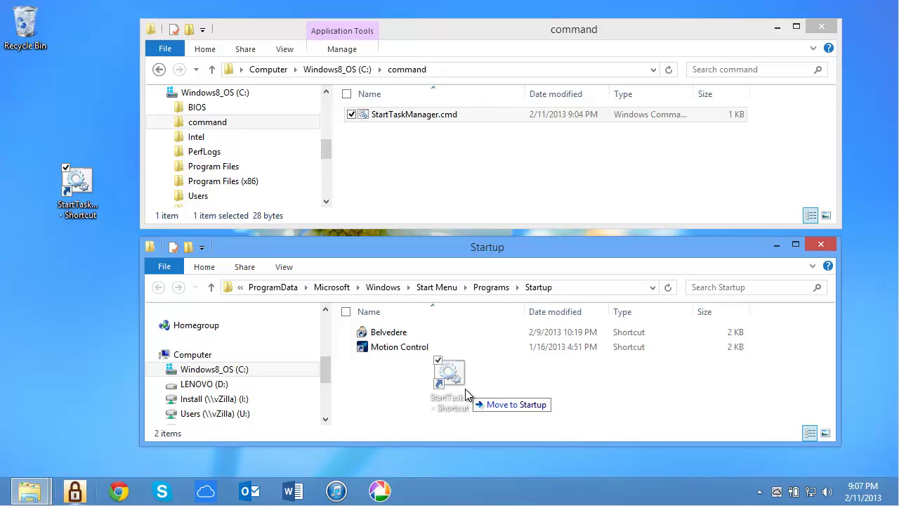
pyautogui.moveTo(466, 393); pyautogui.dragTo(466, 395)
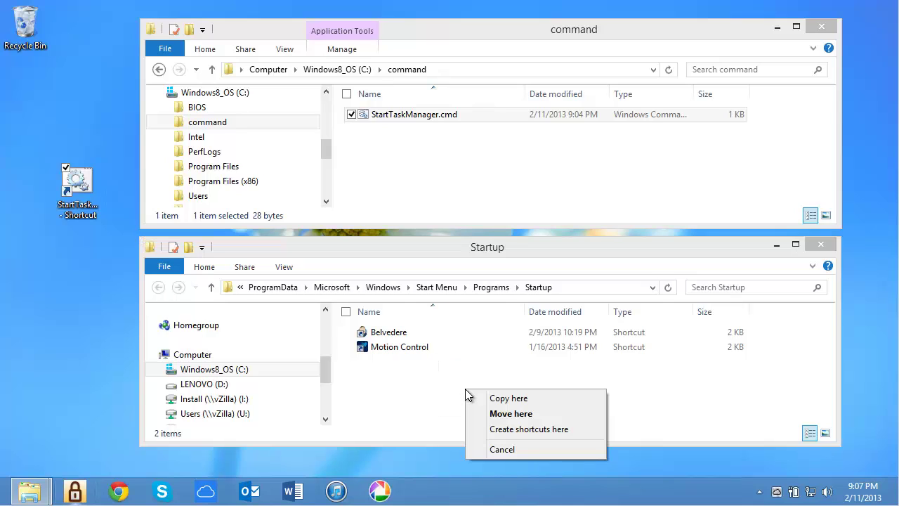
pyautogui.click(570, 417)
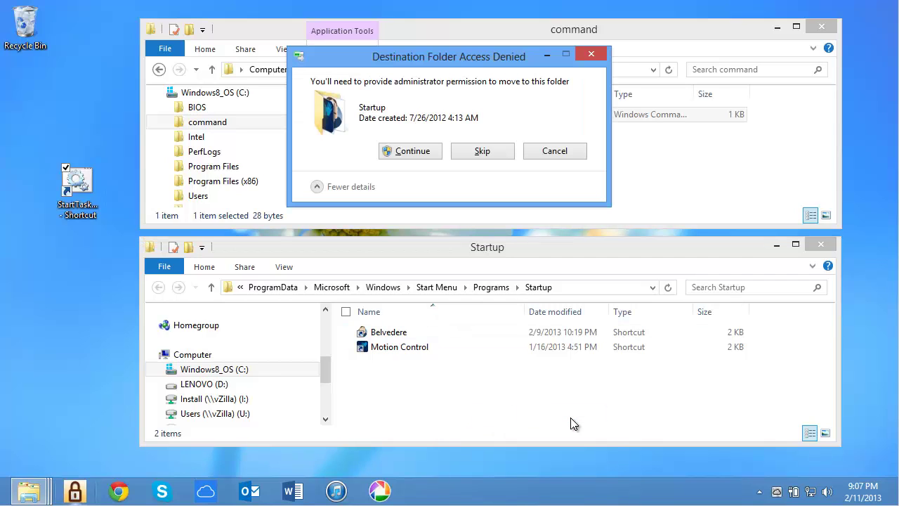
pyautogui.click(432, 160)
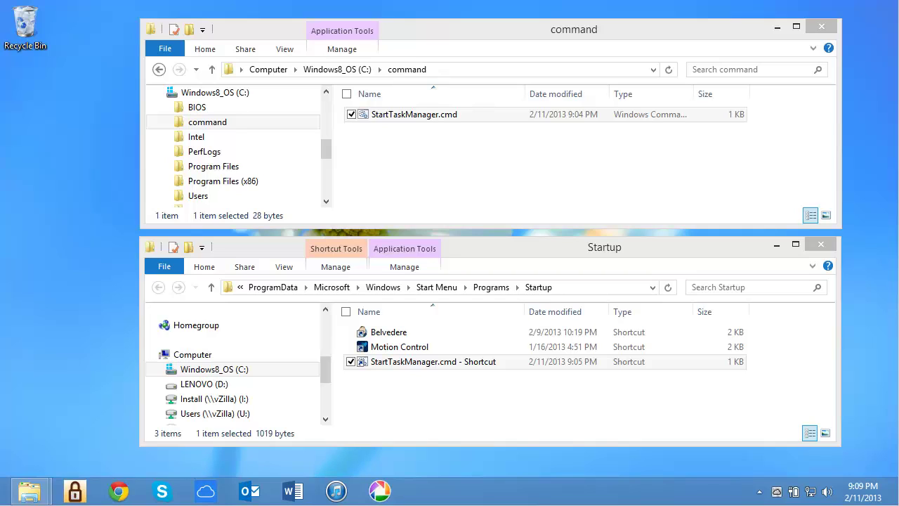
# Step: Run 'StartTaskManager.cmd - Shortcut' from Startup and restore the minimized Task Manager window
pyautogui.click(507, 364)
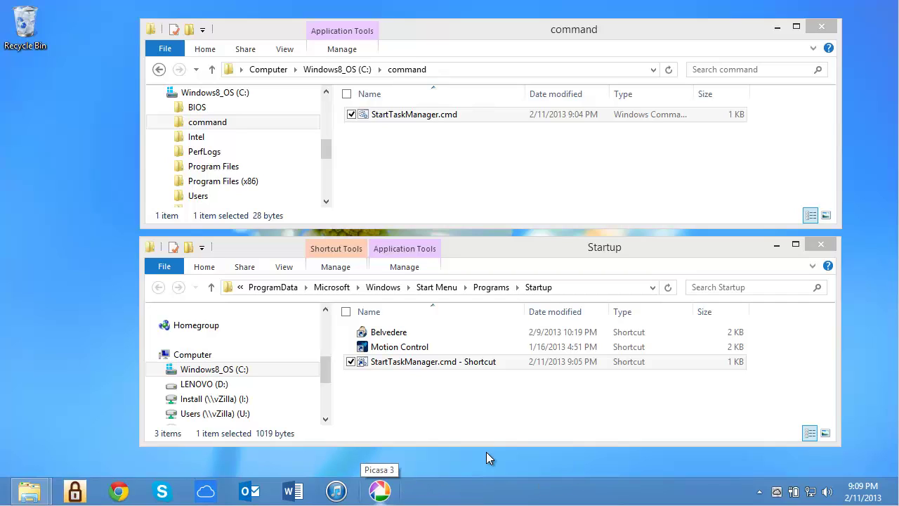
pyautogui.click(436, 463)
pyautogui.doubleClick(506, 360)
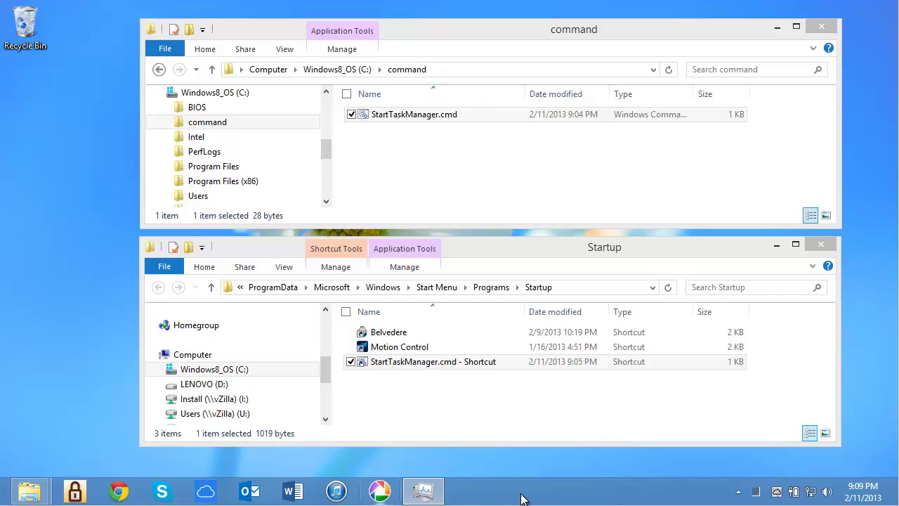
pyautogui.click(425, 495)
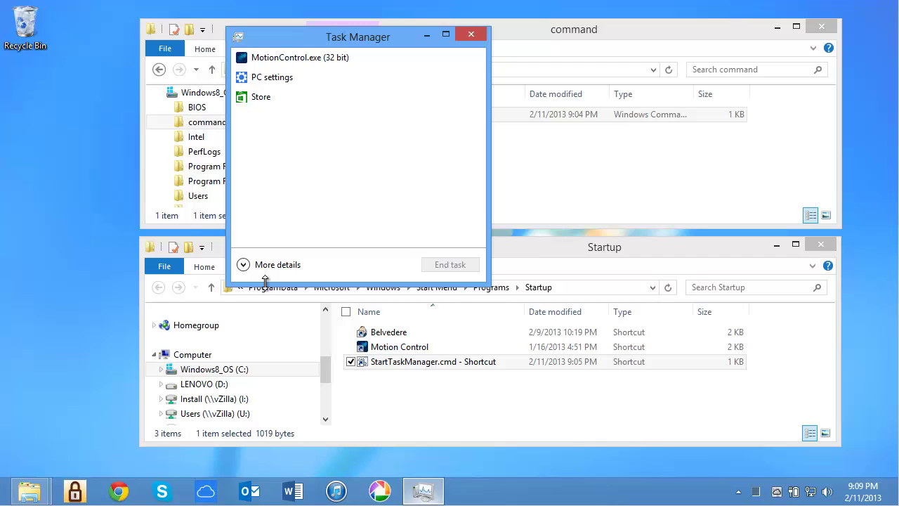
# Step: Switch Task Manager to its detailed view and enable Always on top, Minimize on use and Hide when minimized
pyautogui.click(246, 267)
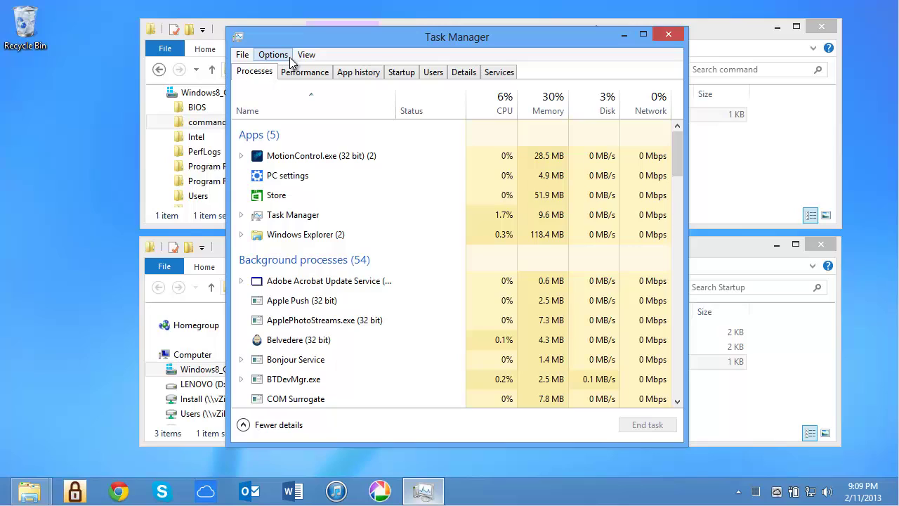
pyautogui.click(289, 60)
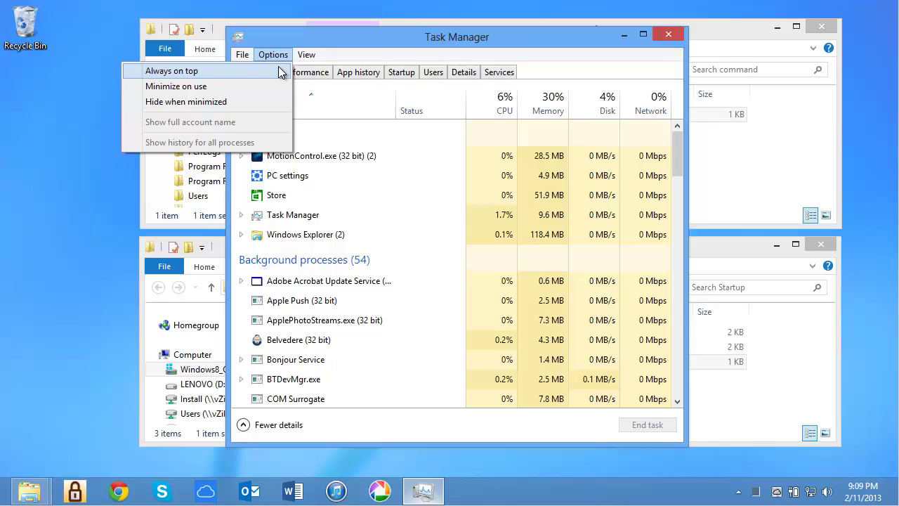
pyautogui.click(278, 66)
pyautogui.click(277, 55)
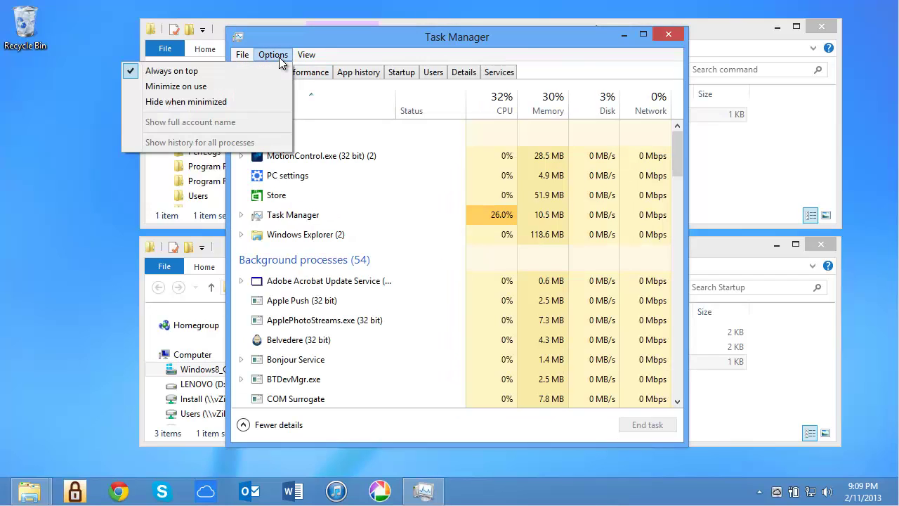
pyautogui.click(261, 86)
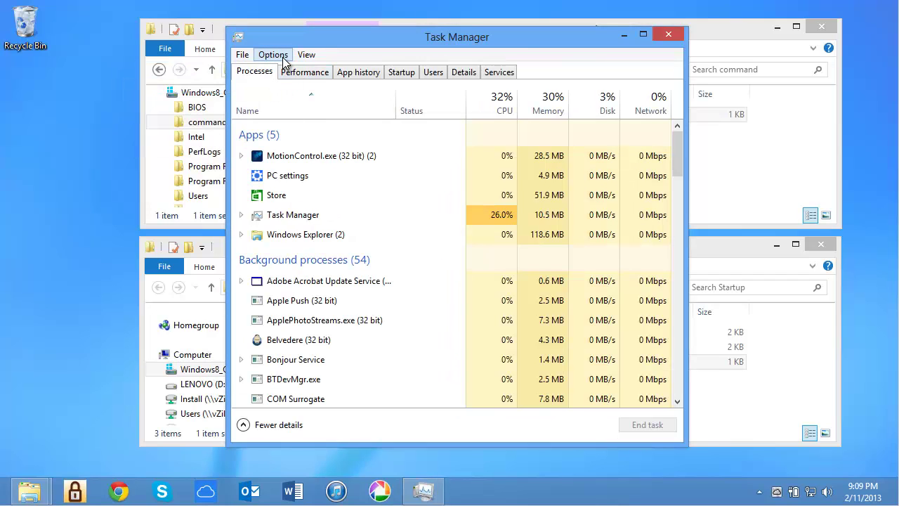
pyautogui.click(275, 56)
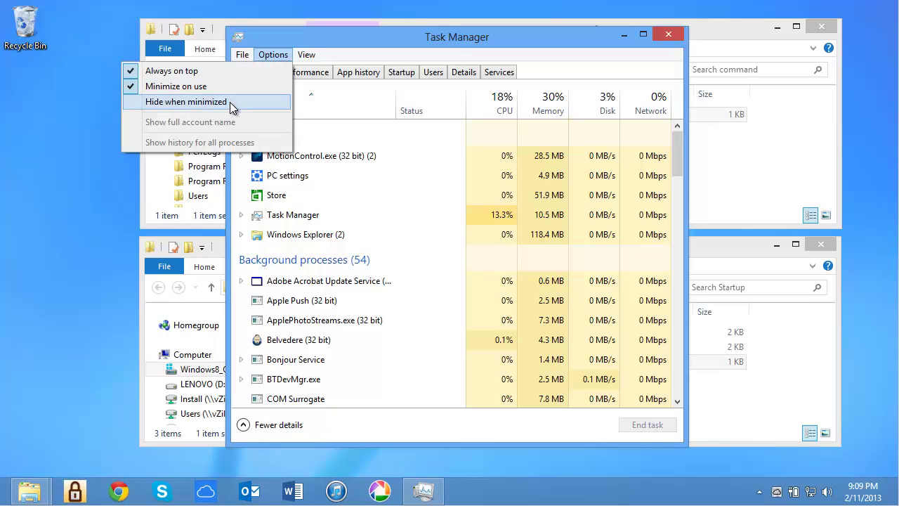
pyautogui.click(230, 102)
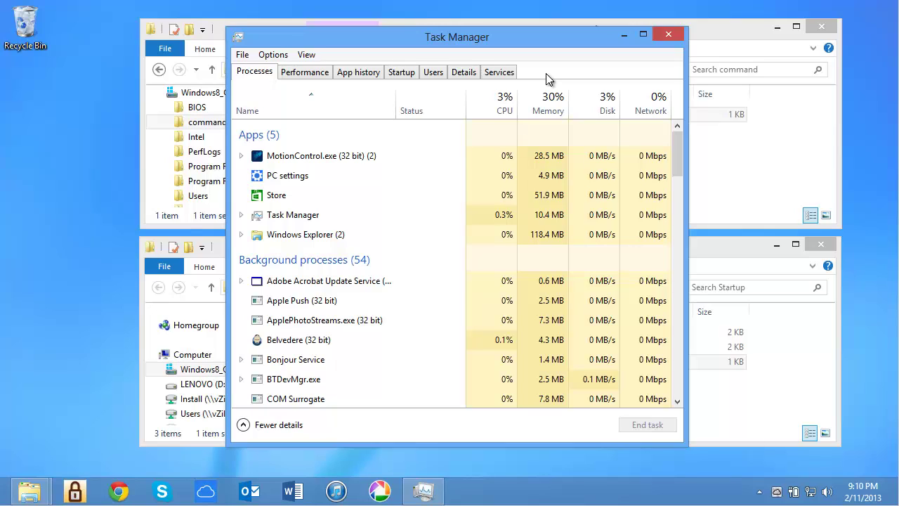
# Step: Close Task Manager and set its tray icon to Show icon and notifications
pyautogui.click(669, 35)
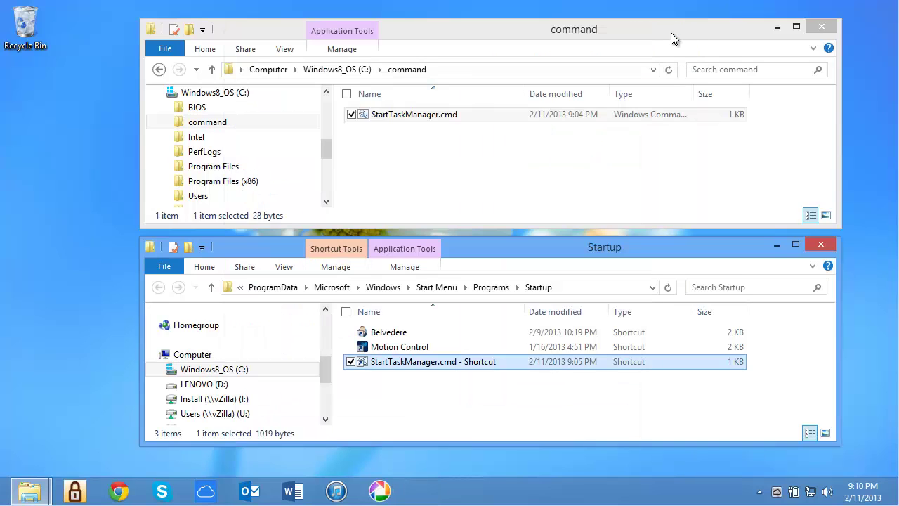
pyautogui.click(758, 494)
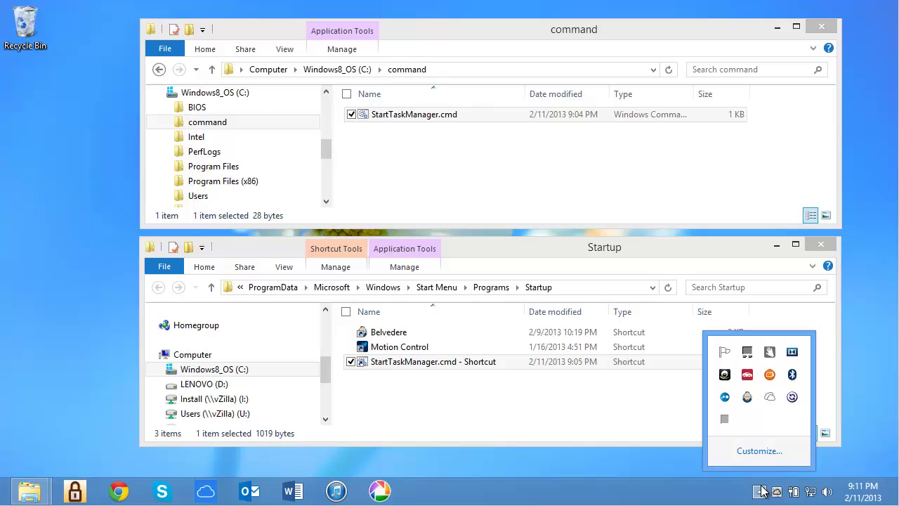
pyautogui.click(778, 455)
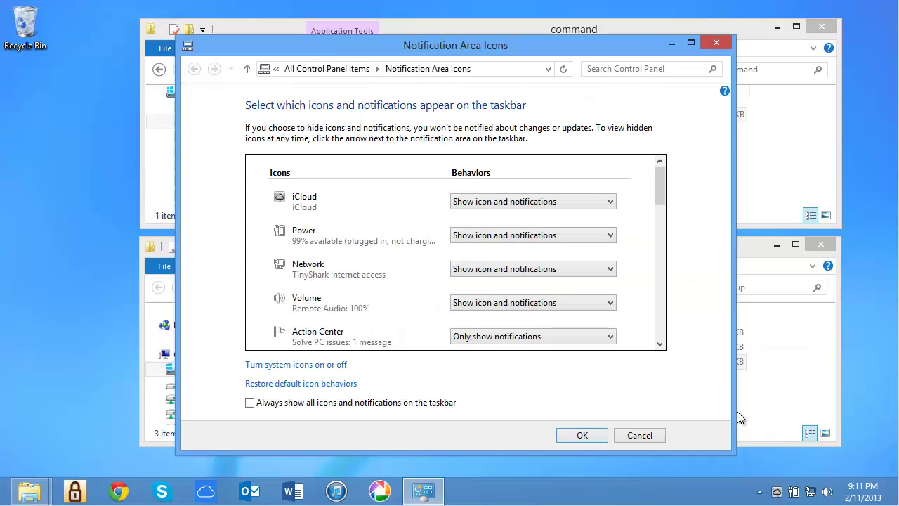
pyautogui.moveTo(657, 186); pyautogui.dragTo(670, 282)
pyautogui.click(613, 271)
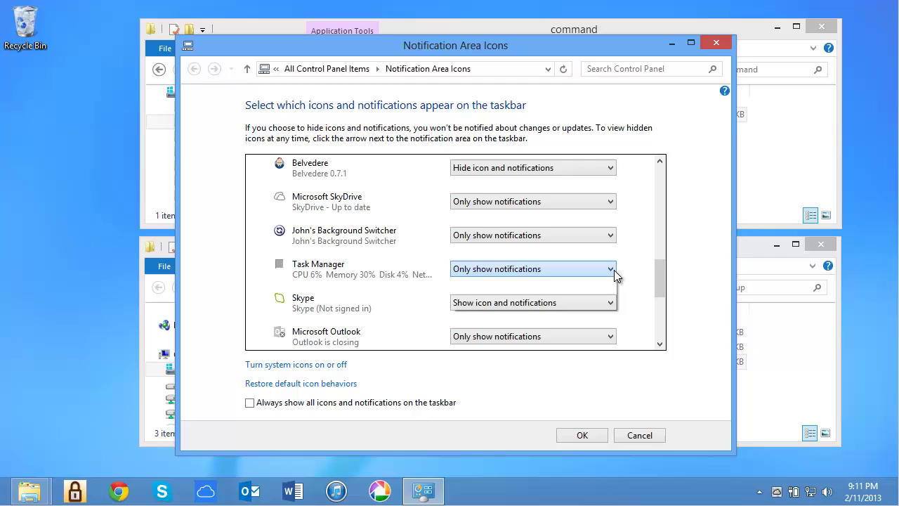
pyautogui.click(598, 282)
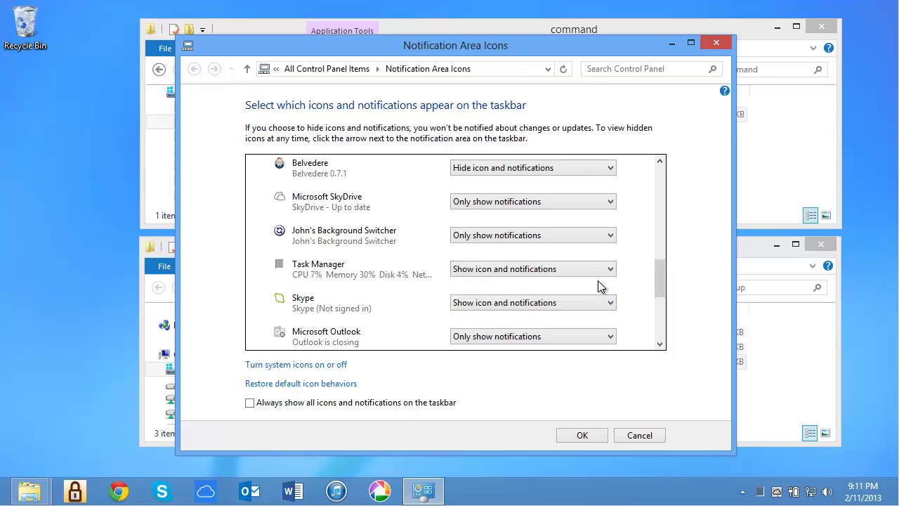
pyautogui.click(598, 439)
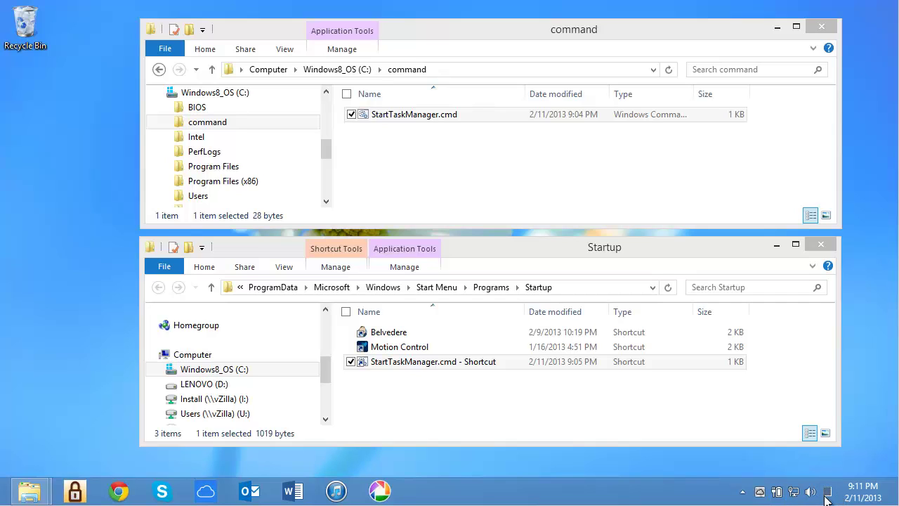
# Step: Close the Startup folder and command folder Explorer windows
pyautogui.moveTo(832, 496)
pyautogui.click(822, 243)
pyautogui.click(827, 31)
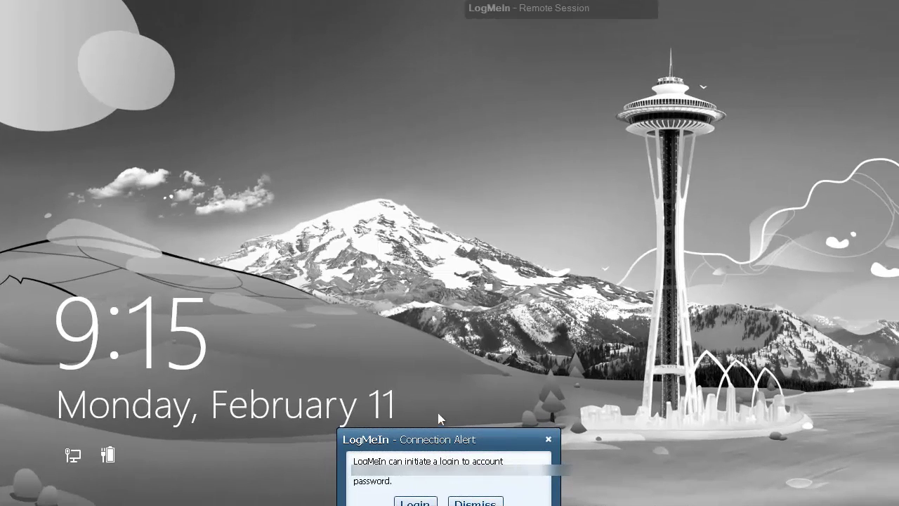
# Step: Dismiss the lock screen, sign in, and open the Desktop tile from the Start screen
pyautogui.click(451, 351)
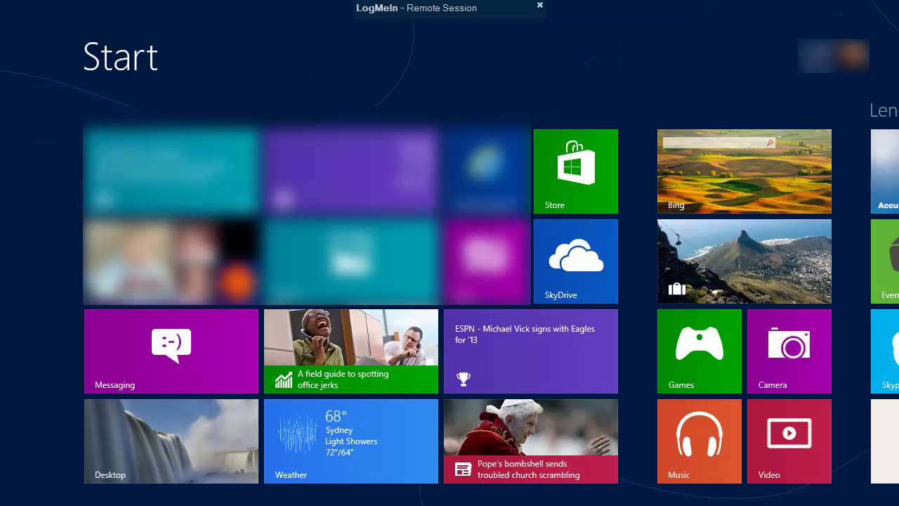
pyautogui.press('super')
pyautogui.press('super')
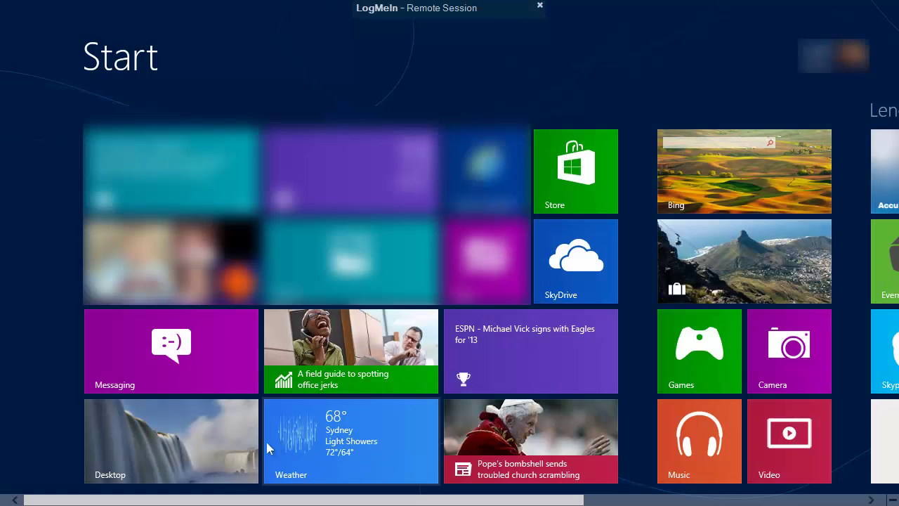
pyautogui.click(211, 453)
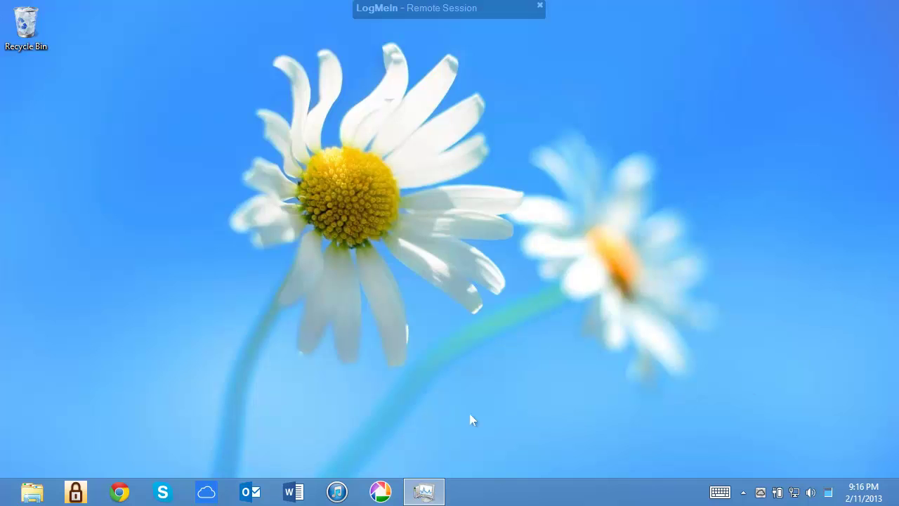
# Step: Hide Task Manager to the tray and read its meter: CPU 64%, Memory 16%, Disk 61%, Network 0%
pyautogui.click(429, 495)
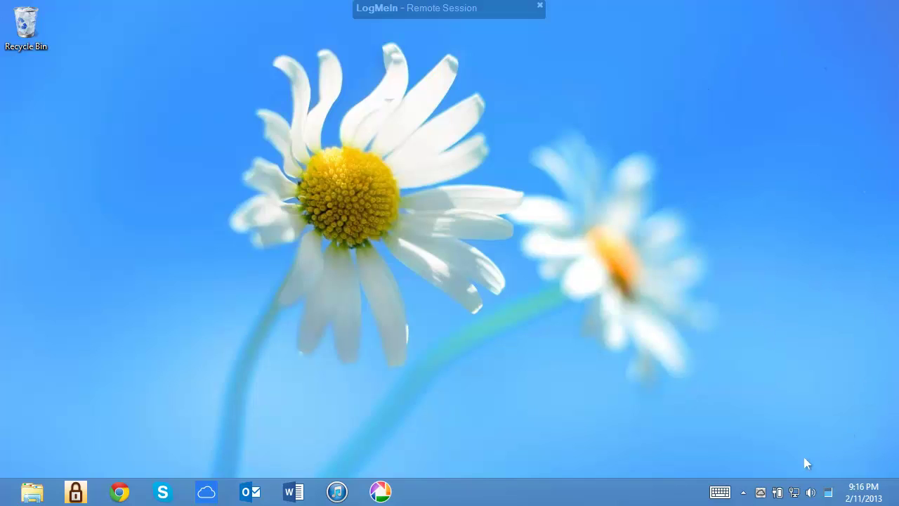
pyautogui.moveTo(828, 496)
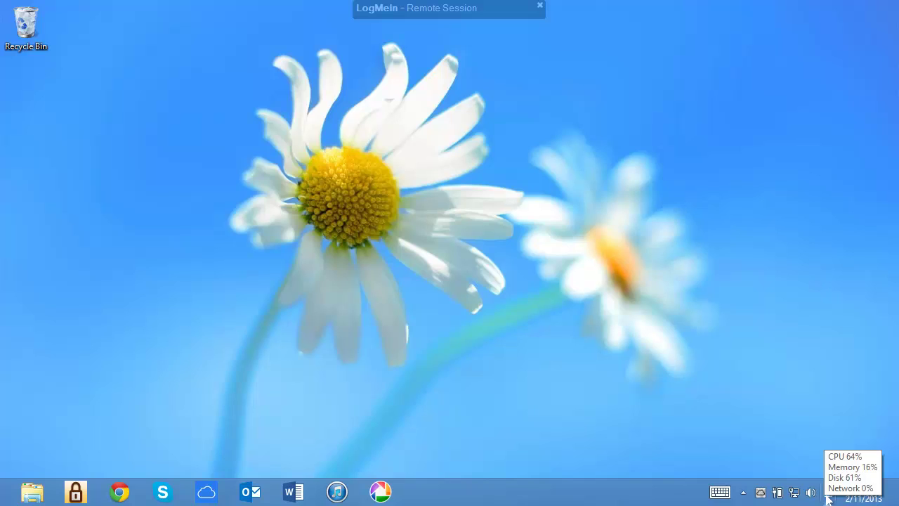